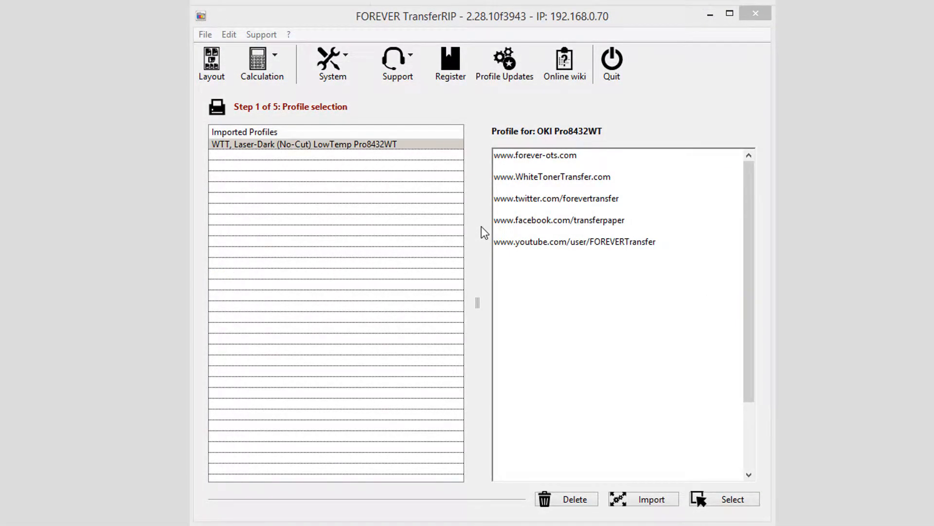
# - Import the Laser-Dark (No-Cut) LowTemp ES9420WT & C920WT profile file from the Forever marketing folder
pyautogui.click(658, 503)
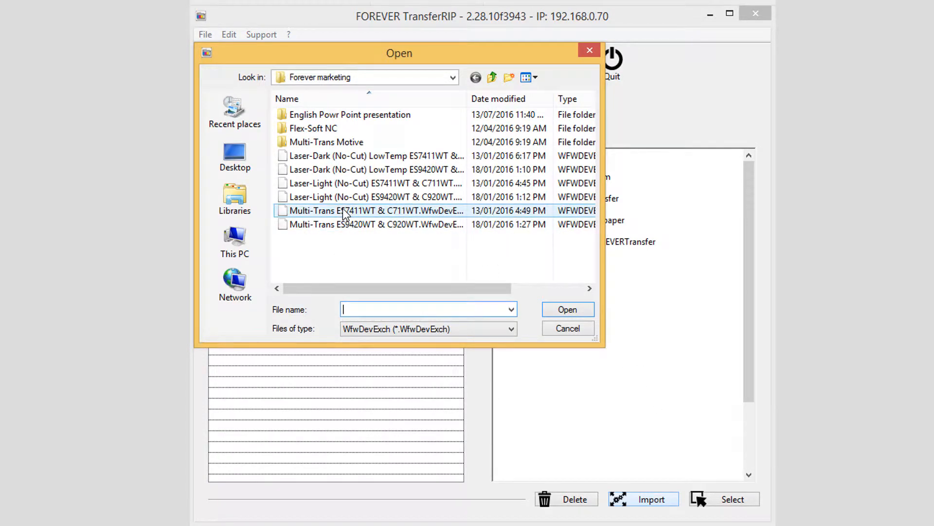
pyautogui.click(372, 171)
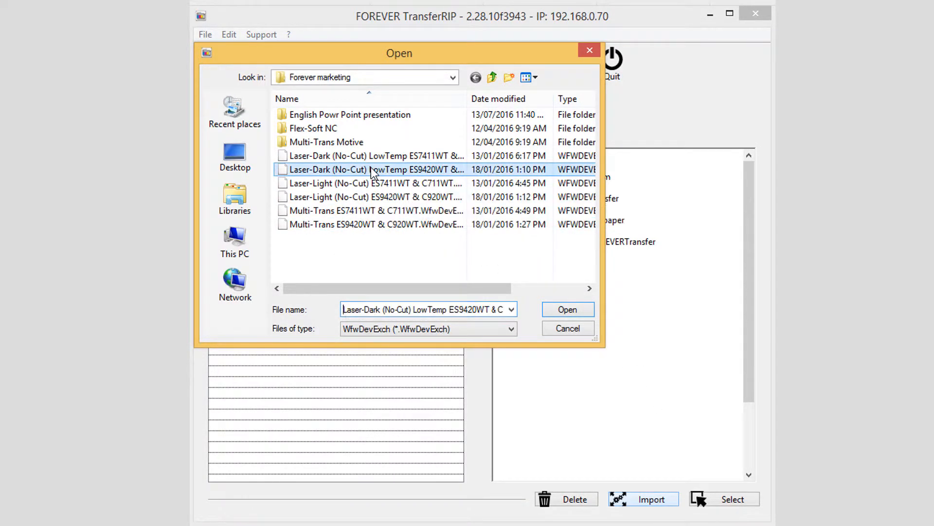
pyautogui.click(575, 306)
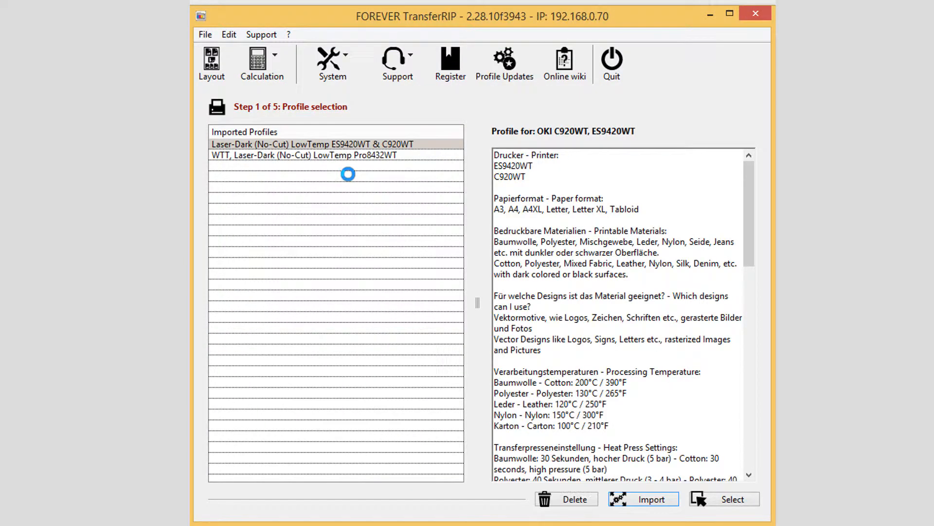
# - Compare the two imported profiles and open the WTT, Laser-Dark (No-Cut) LowTemp Pro8432WT profile for the job
pyautogui.click(366, 156)
pyautogui.click(378, 144)
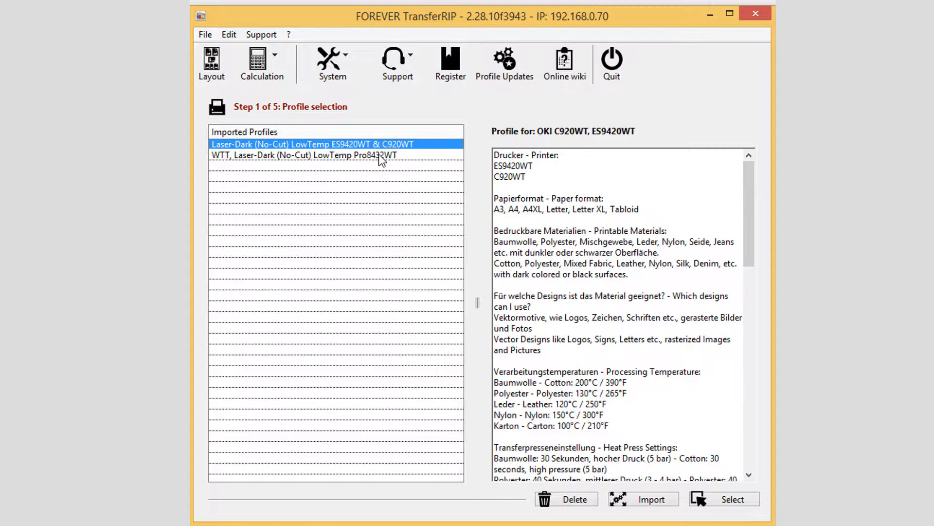
pyautogui.click(379, 154)
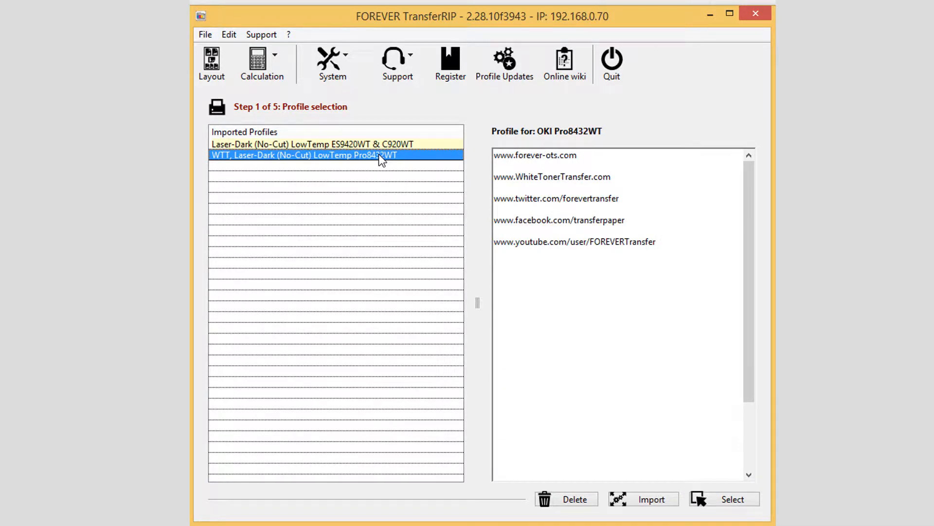
pyautogui.doubleClick(378, 154)
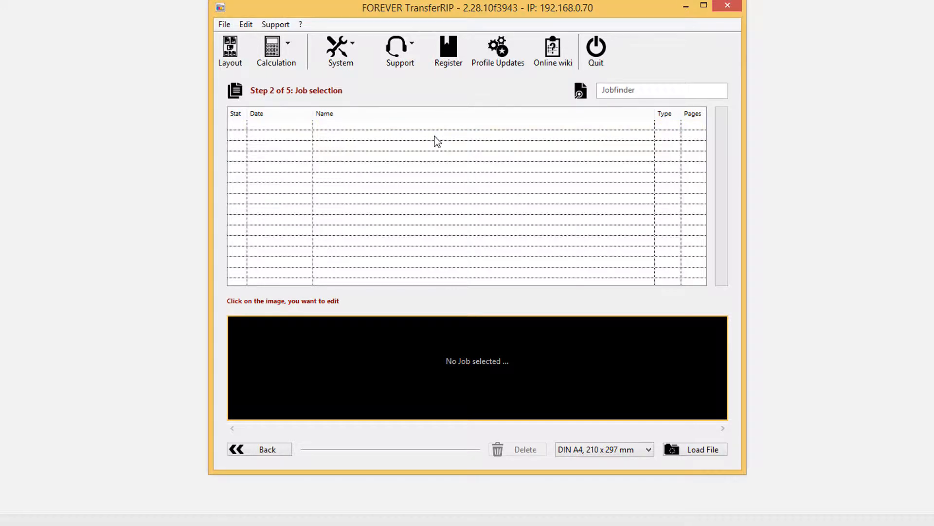
# - Load the baum EPS file with the DIN A4, 210 x 297 mm page size and select its job
pyautogui.click(648, 450)
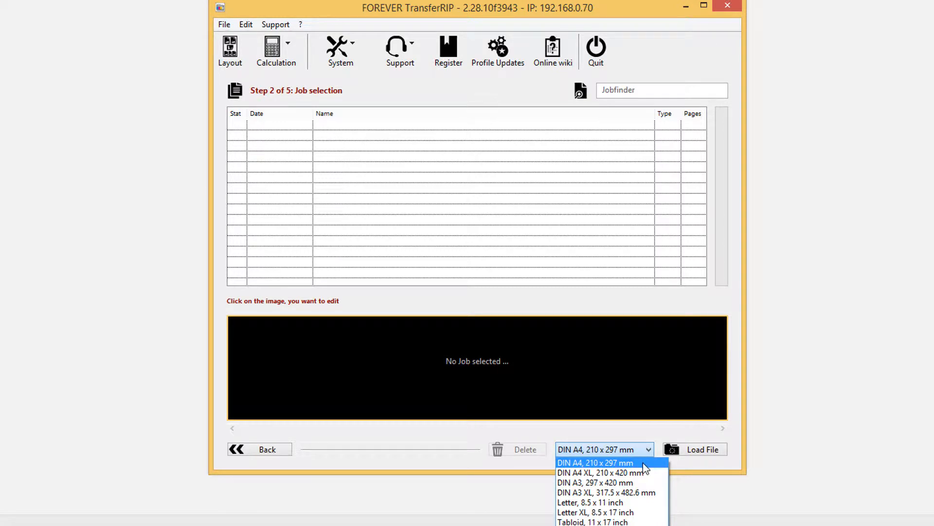
pyautogui.click(643, 462)
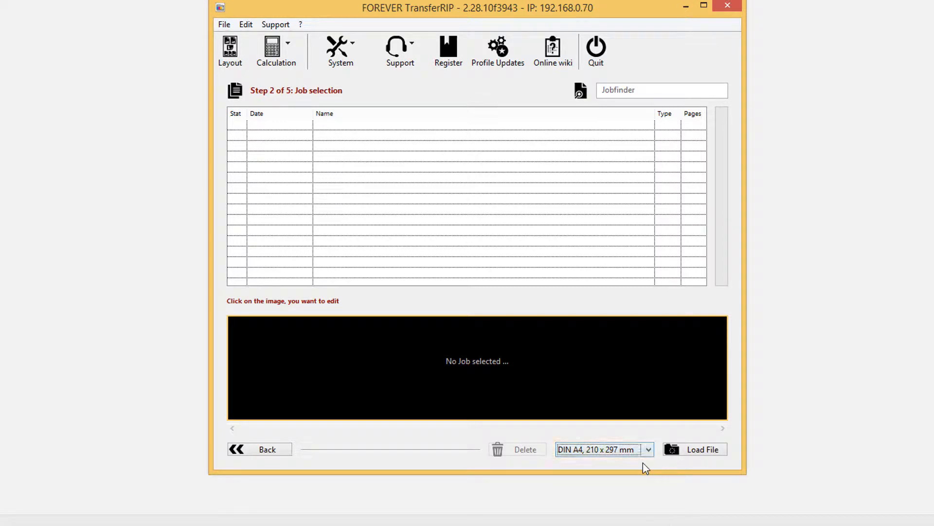
pyautogui.click(693, 450)
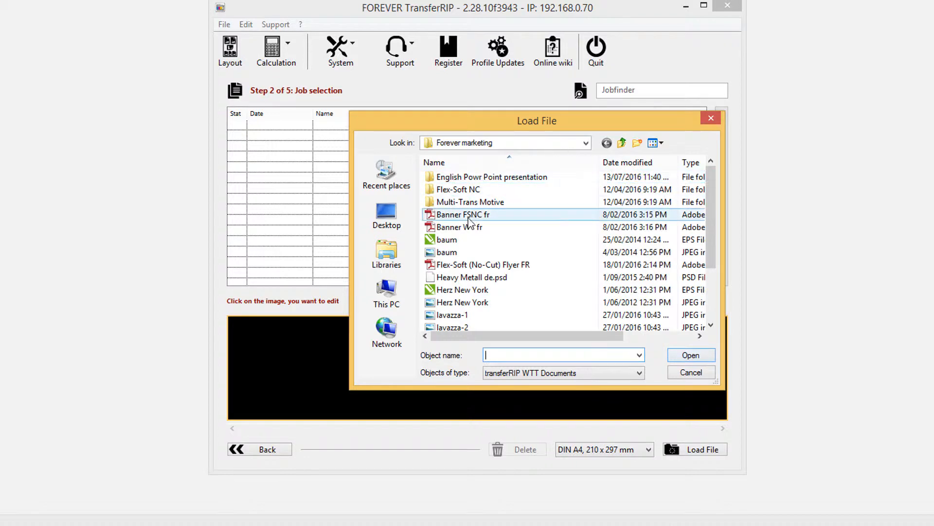
pyautogui.click(463, 239)
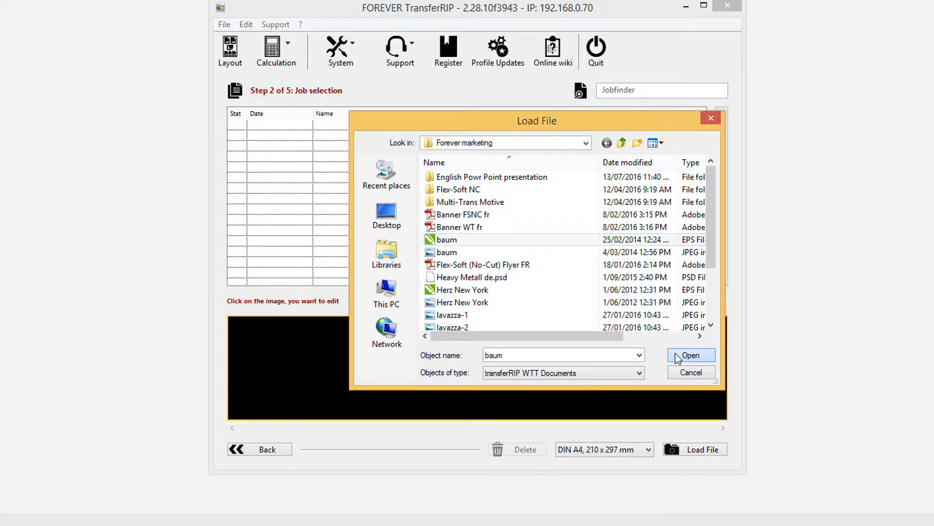
pyautogui.click(690, 355)
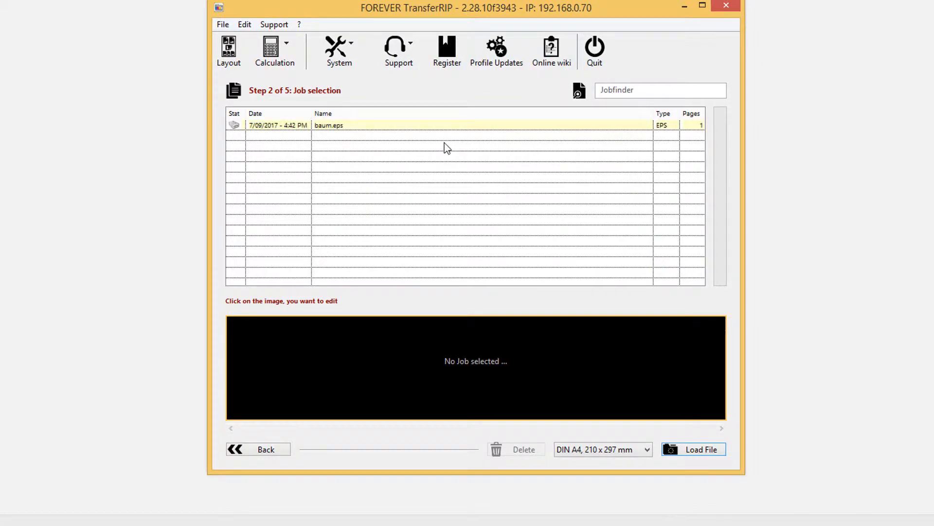
pyautogui.click(361, 128)
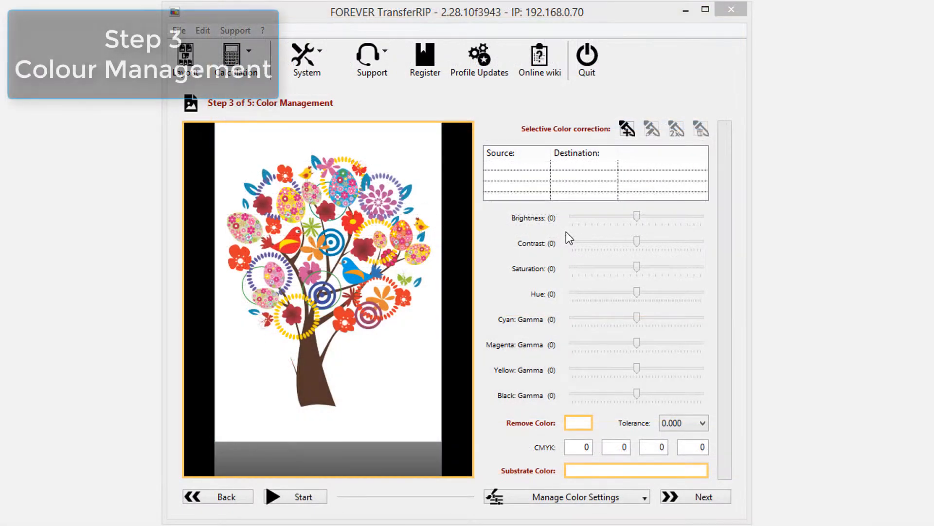
# - Try brightening the artwork to 32 and darkening it, and return the brightness to 0
pyautogui.click(682, 218)
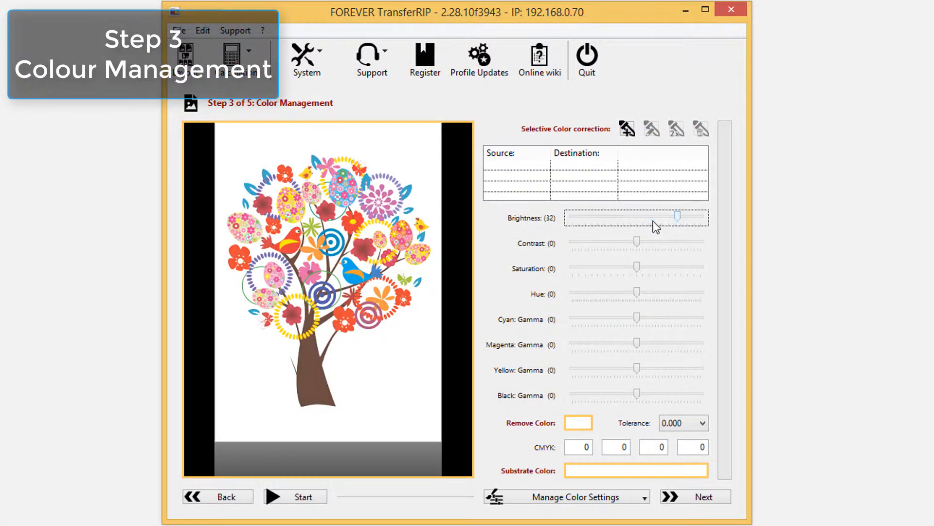
pyautogui.click(598, 217)
pyautogui.click(637, 217)
# - Adjust the artwork's colours with contrast 2, hue 1, cyan gamma 3 and magenta gamma 2
pyautogui.click(638, 241)
pyautogui.moveTo(638, 240); pyautogui.dragTo(638, 344)
pyautogui.click(669, 267)
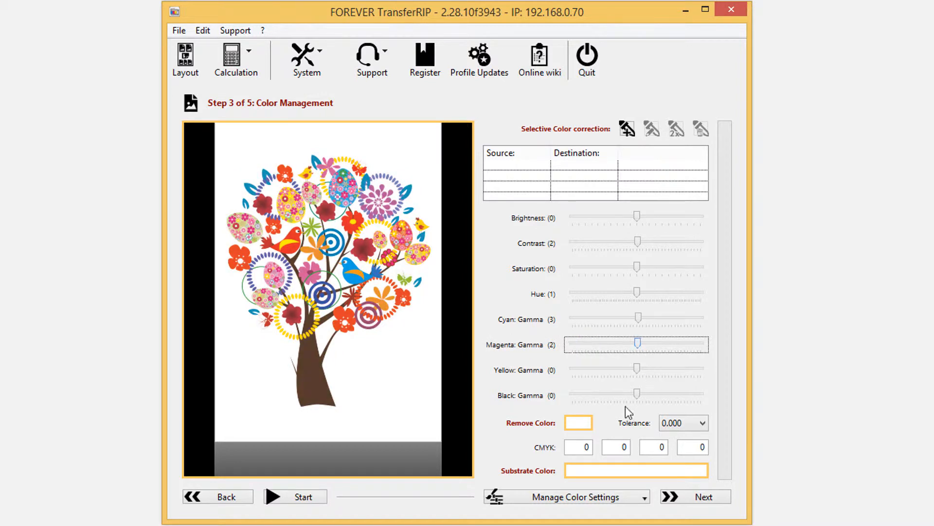
# - Try picking the brown of the tree trunk as the colour to remove, and cancel the selection
pyautogui.click(589, 427)
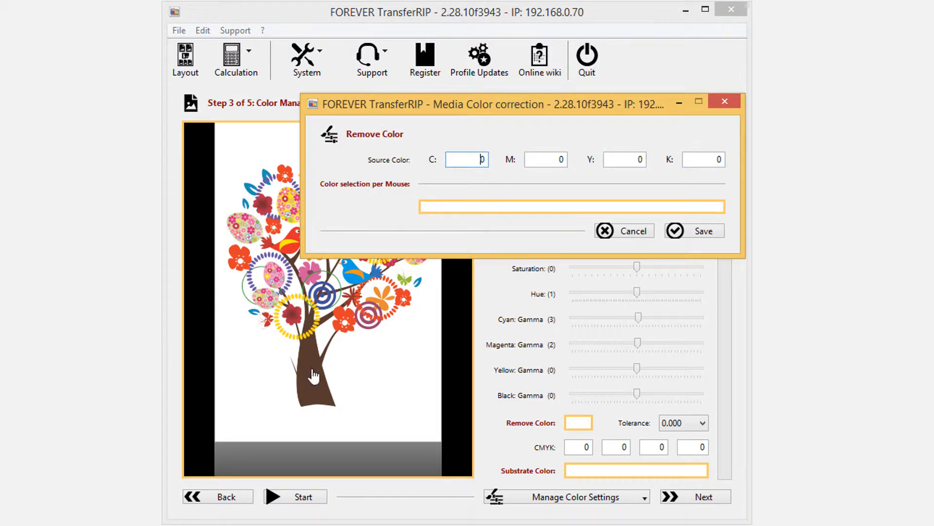
pyautogui.click(314, 376)
pyautogui.click(630, 232)
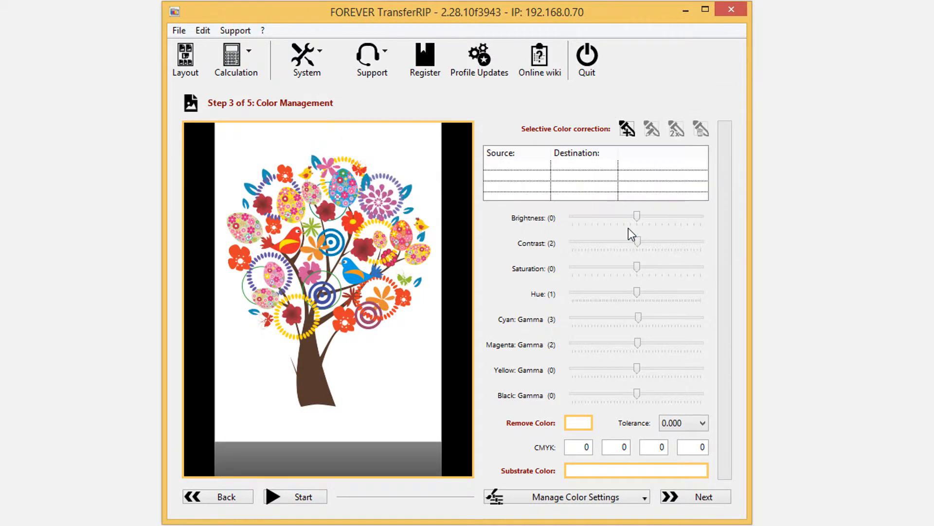
# - Look through the available tolerance values for colour removal
pyautogui.click(699, 424)
pyautogui.moveTo(702, 163); pyautogui.dragTo(694, 427)
pyautogui.click(693, 428)
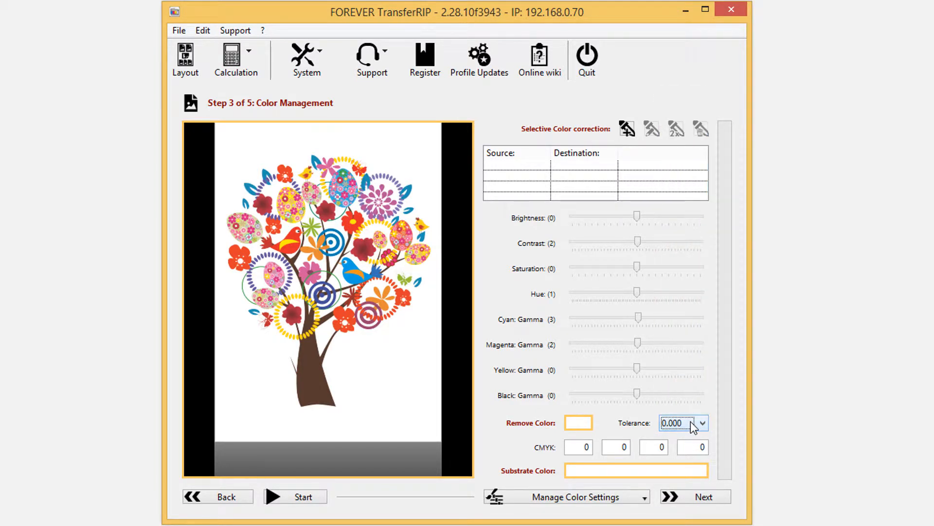
# - Set the substrate colour to dark red to preview the tree design on a dark red background
pyautogui.click(628, 471)
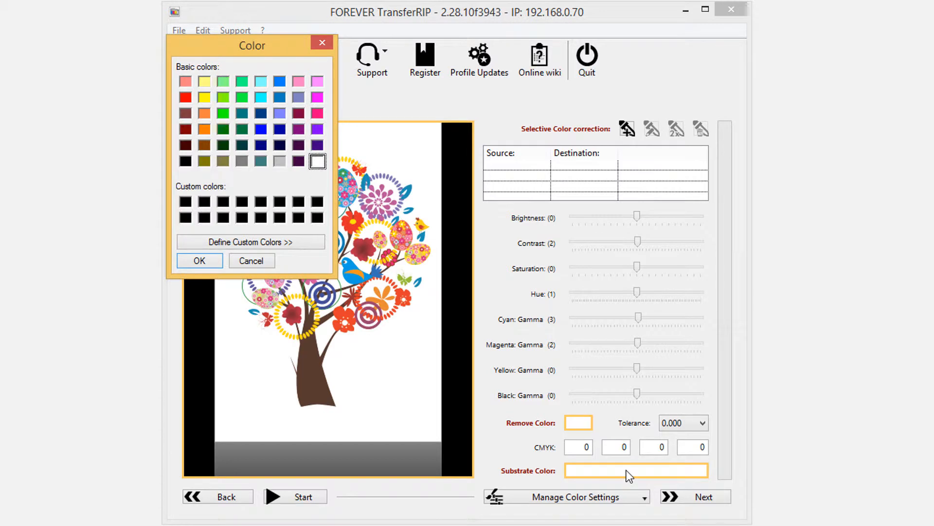
pyautogui.click(185, 129)
pyautogui.click(204, 258)
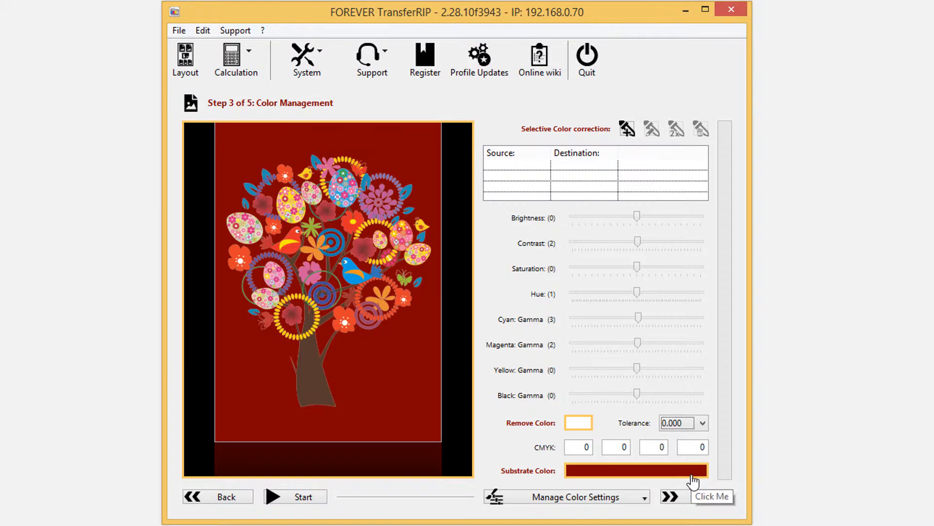
# - Proceed to the spot channel control and set the channel mode to Spot Channel fill up
pyautogui.click(677, 496)
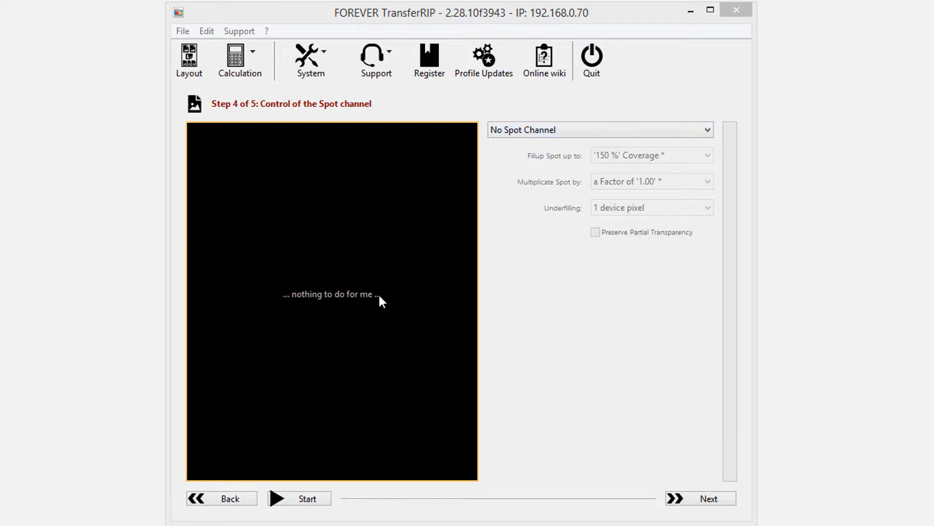
pyautogui.click(666, 133)
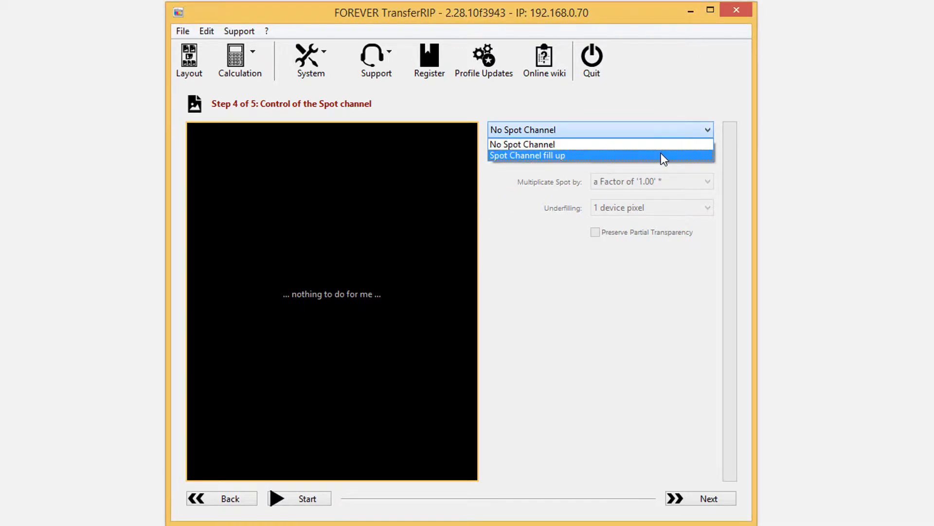
pyautogui.click(661, 152)
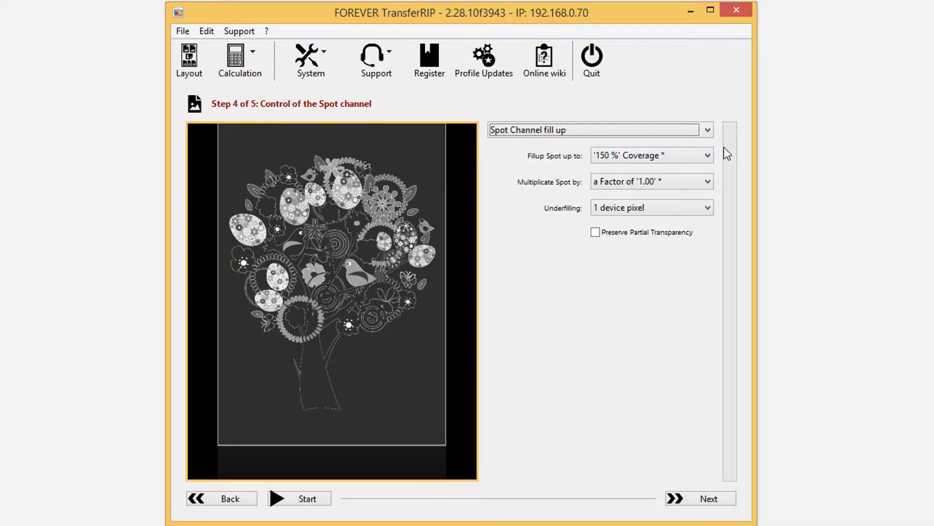
# - Try filling up the spot channel to 400 % coverage and to 50 % coverage to compare the white layer
pyautogui.click(685, 154)
pyautogui.moveTo(706, 256); pyautogui.dragTo(711, 175)
pyautogui.click(659, 167)
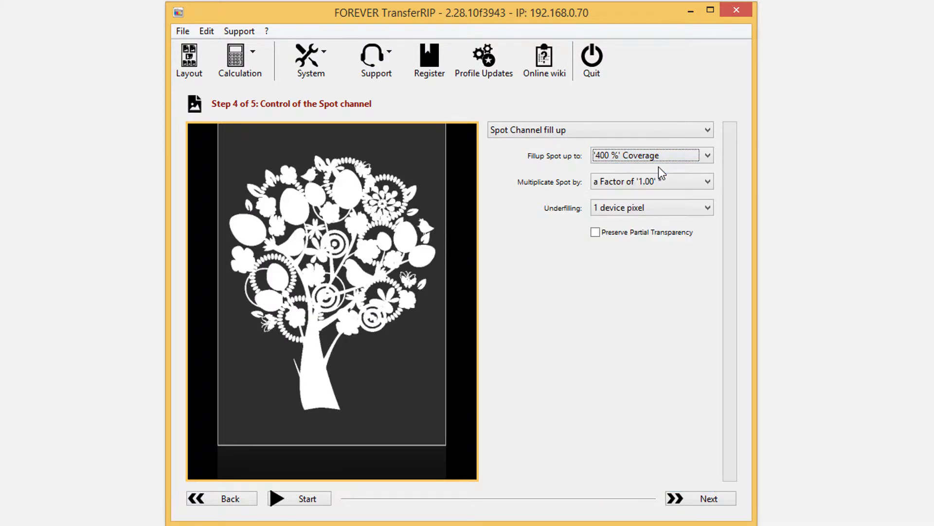
pyautogui.click(675, 157)
pyautogui.moveTo(709, 285); pyautogui.dragTo(714, 355)
pyautogui.click(640, 487)
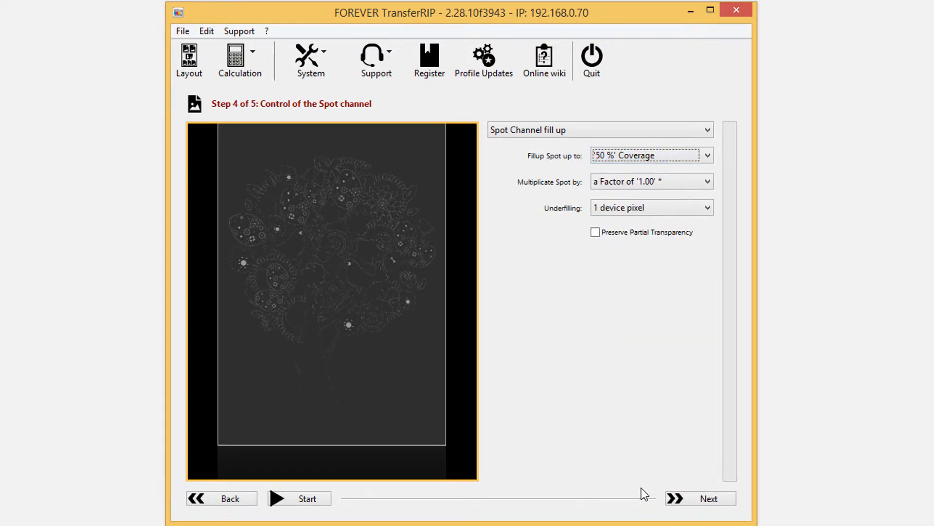
# - Try multiplying the spot channel by factors of 5.00 and 0.25, and restore the factor of 1.00
pyautogui.click(651, 187)
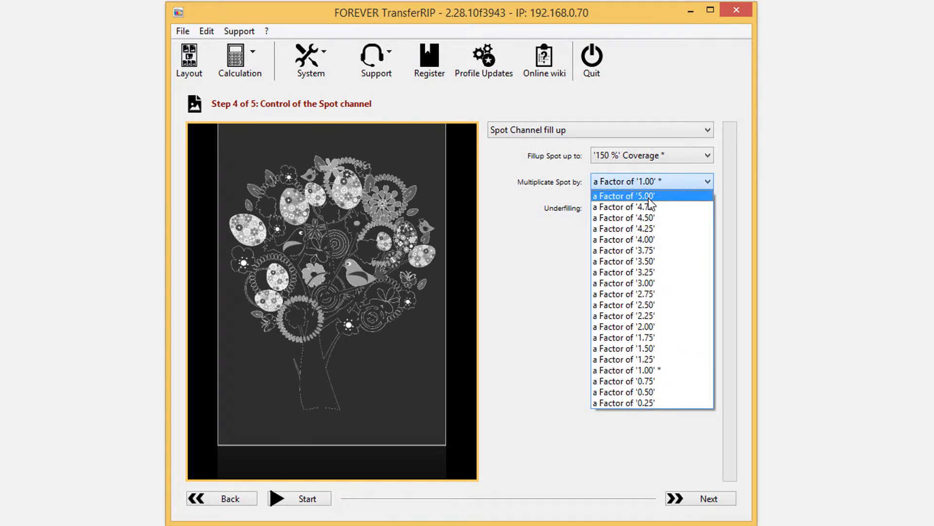
pyautogui.click(650, 197)
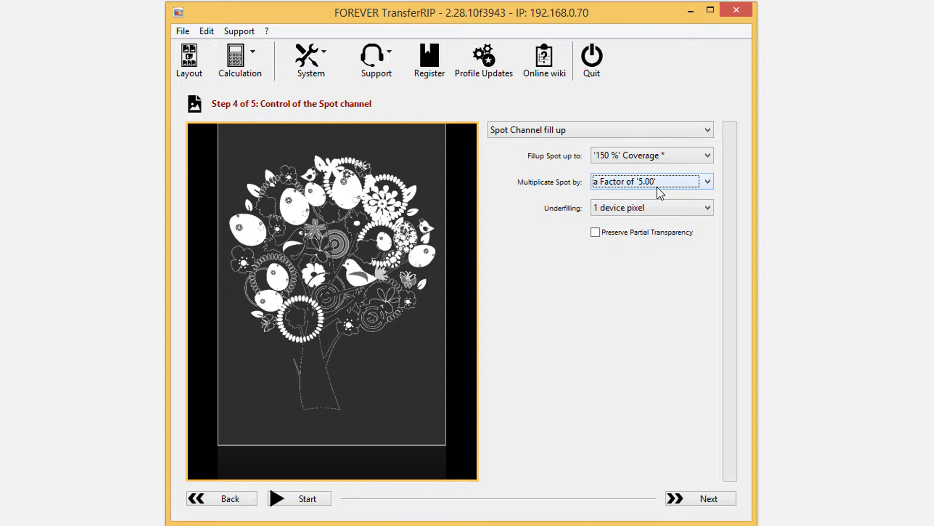
pyautogui.click(660, 193)
pyautogui.click(615, 401)
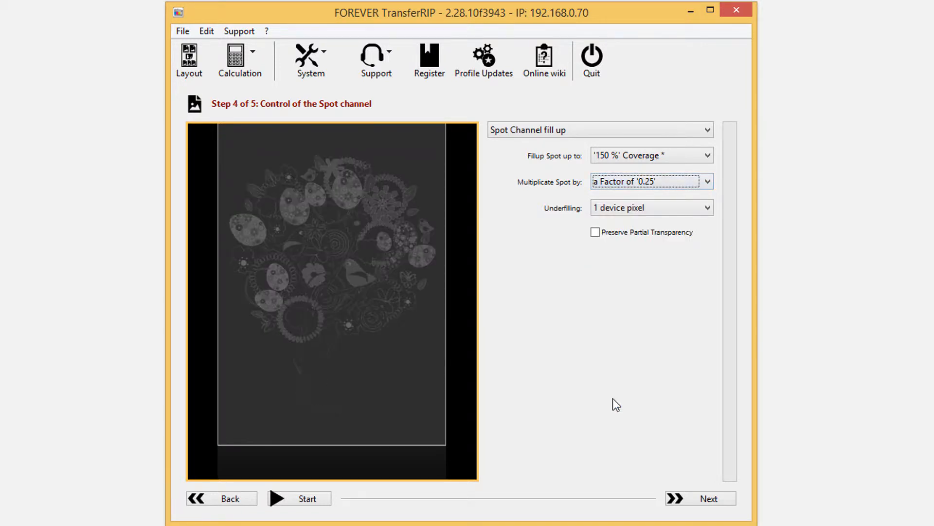
pyautogui.click(654, 185)
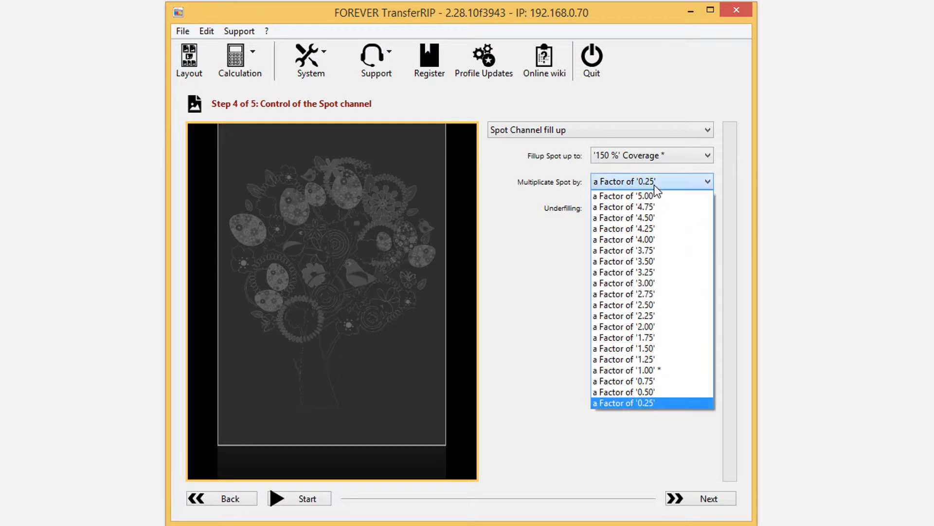
pyautogui.click(689, 375)
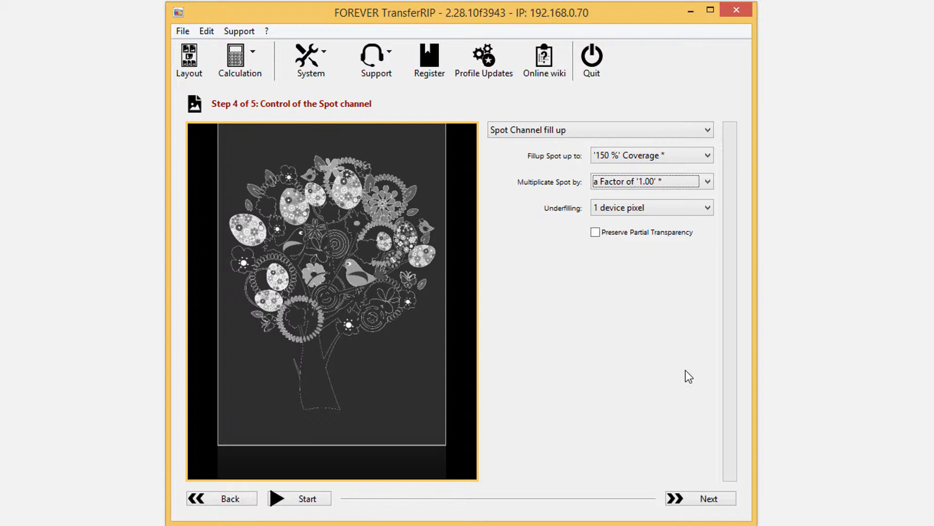
# - Try the underfilling options Don't Process and 5 device pixel, and restore 1 device pixel
pyautogui.click(632, 207)
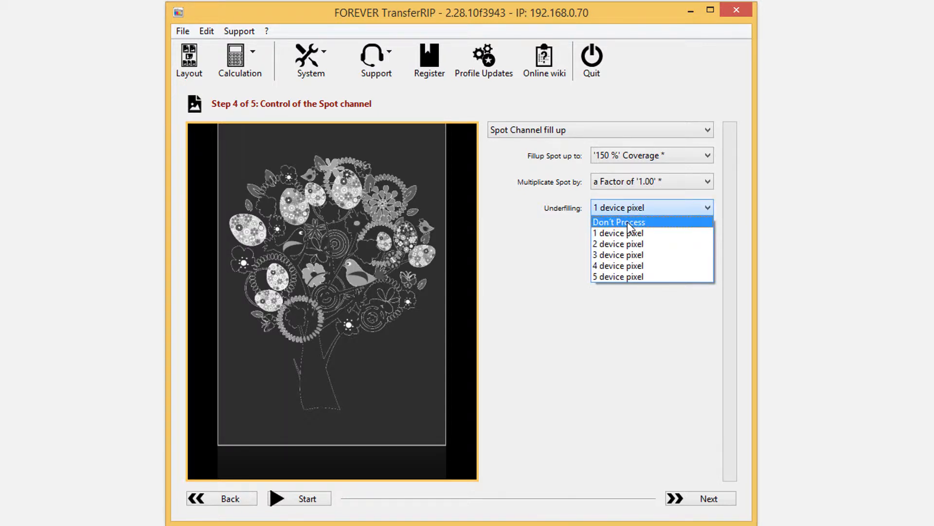
pyautogui.click(627, 222)
pyautogui.click(643, 213)
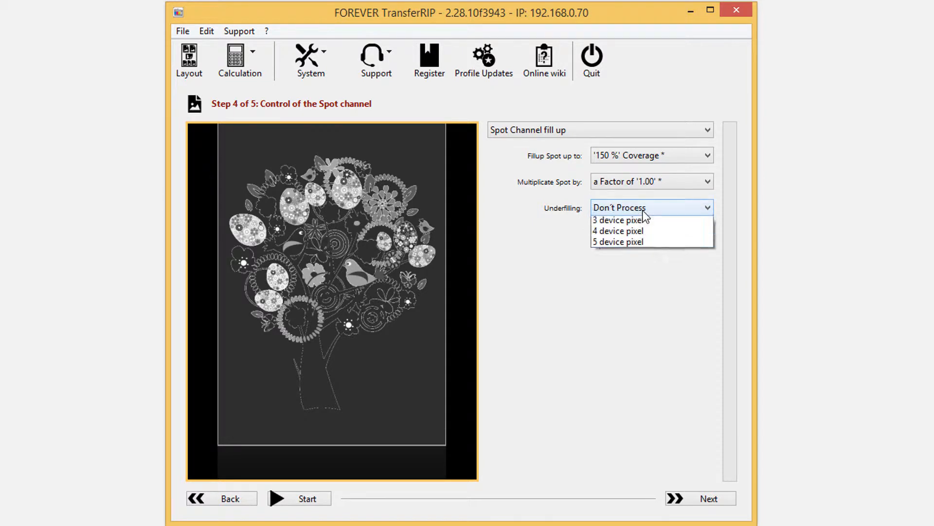
pyautogui.click(635, 277)
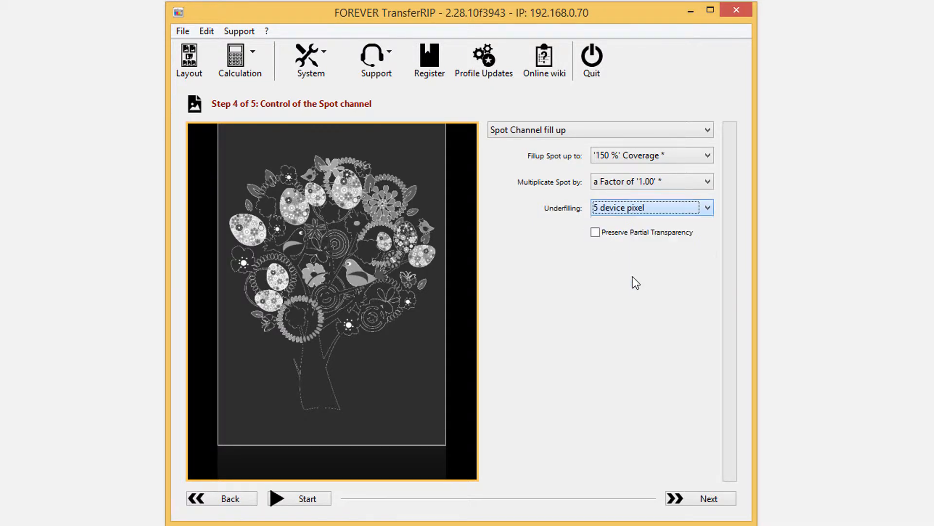
pyautogui.click(636, 213)
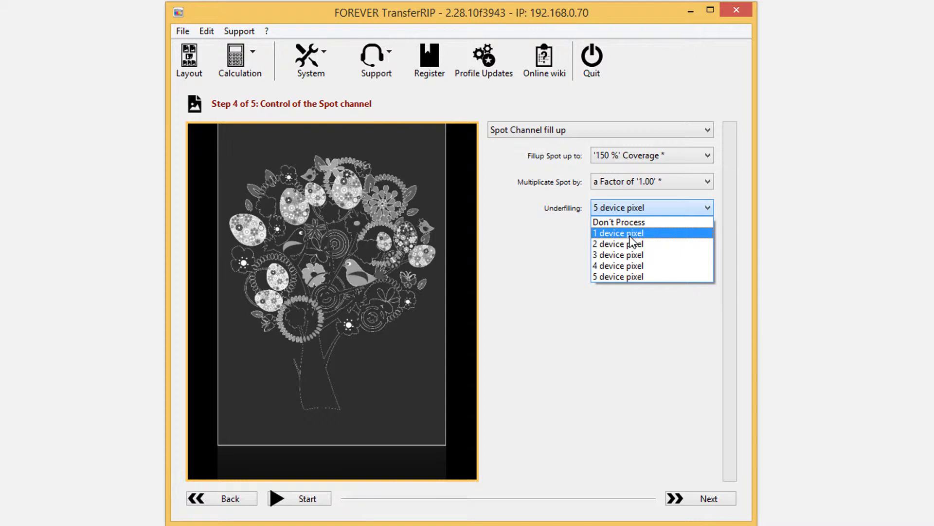
pyautogui.click(628, 234)
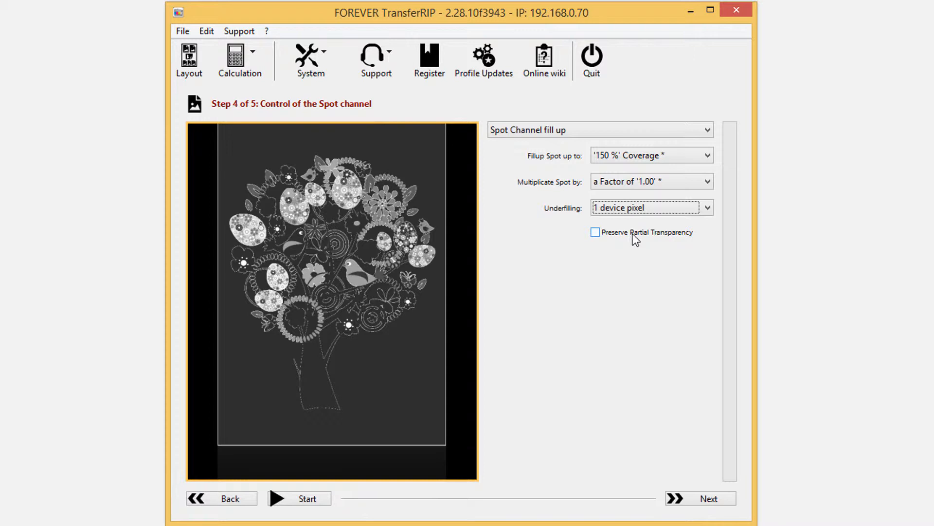
# - Try Preserve Partial Transparency on the spot channel and switch it off again
pyautogui.click(635, 234)
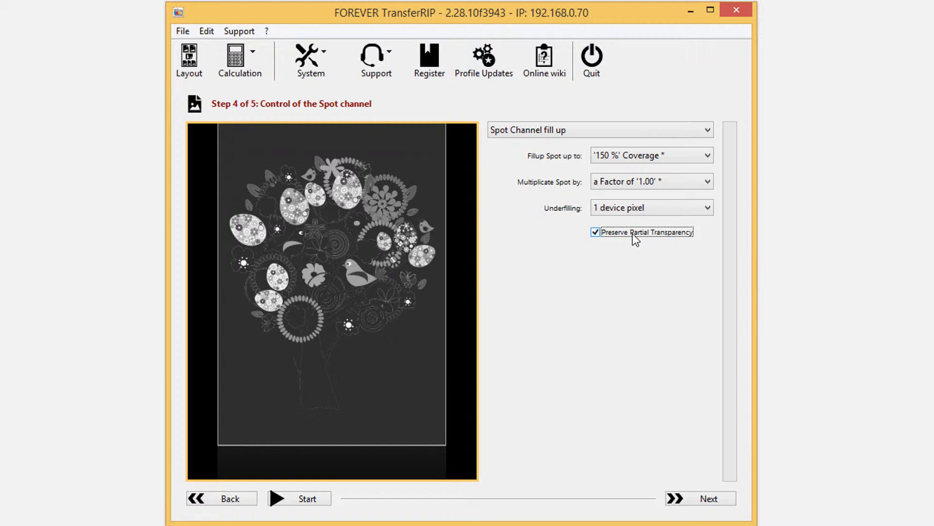
pyautogui.click(634, 234)
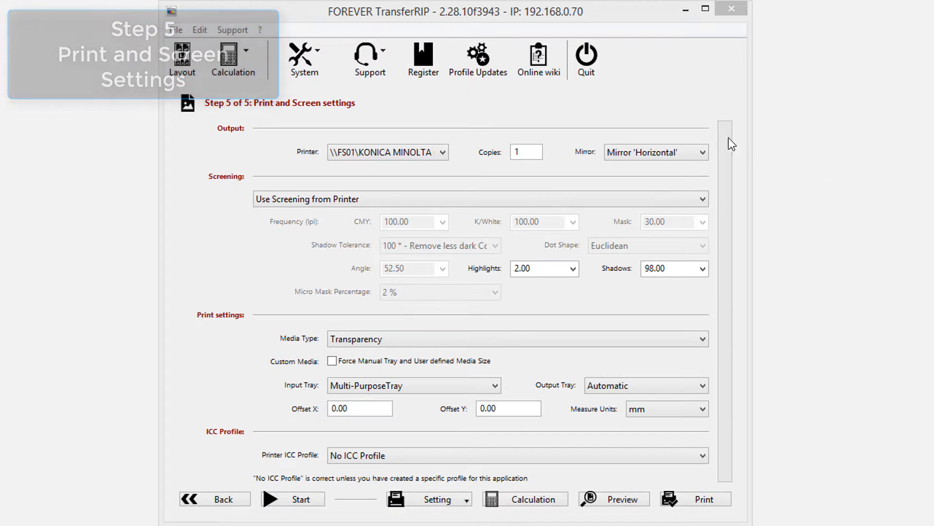
# - Review the available printers and the mirror options for the print output
pyautogui.click(442, 154)
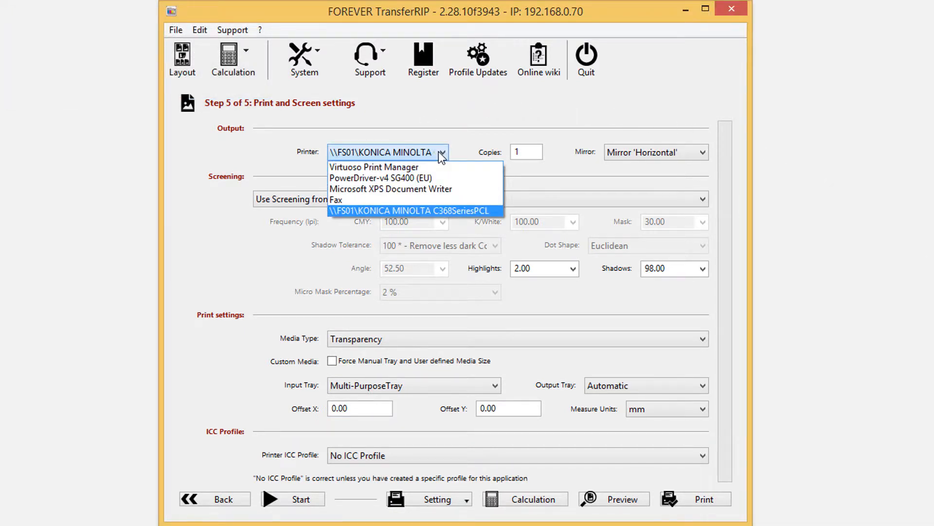
pyautogui.click(441, 153)
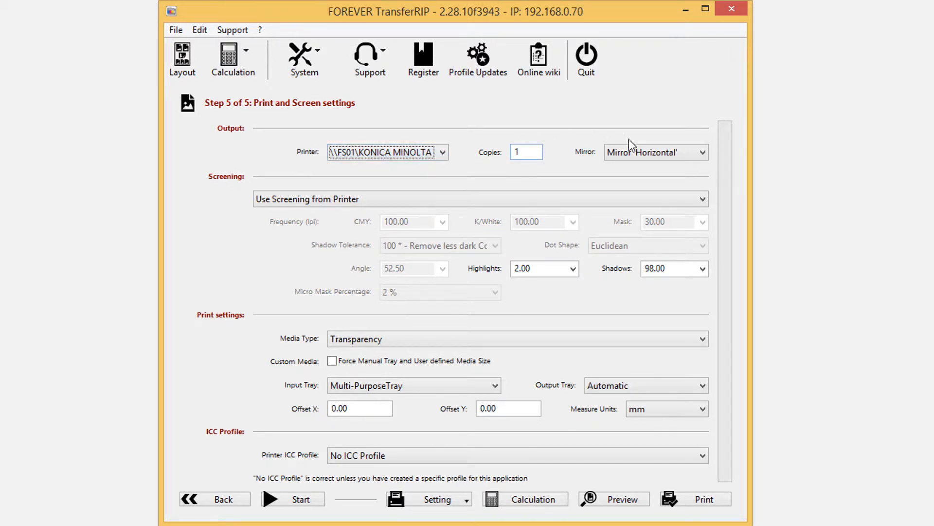
pyautogui.click(688, 158)
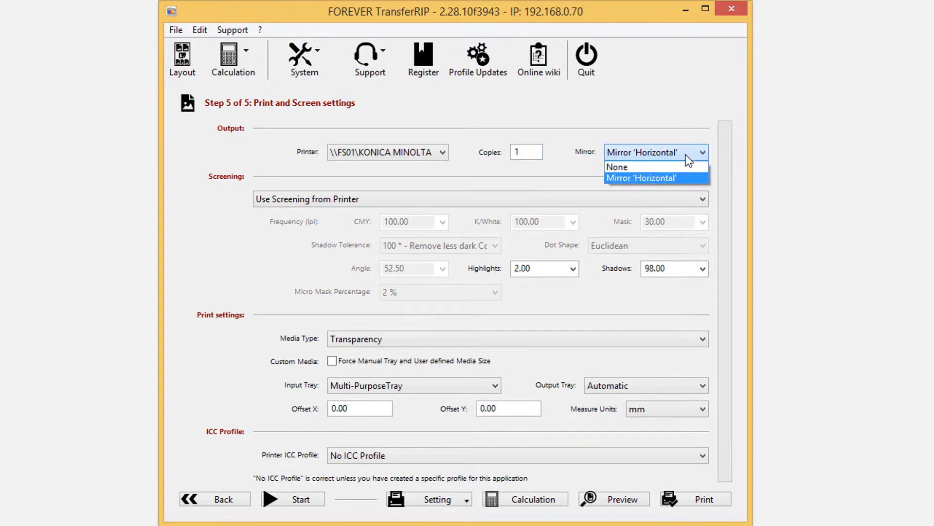
pyautogui.click(686, 154)
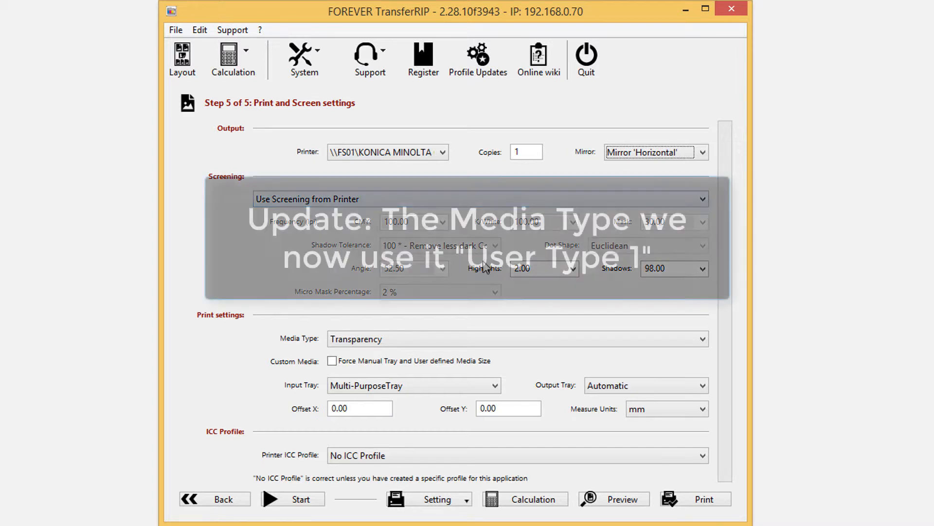
# - Choose Transparency as the media type and Multi-PurposeTray as the input tray
pyautogui.click(394, 338)
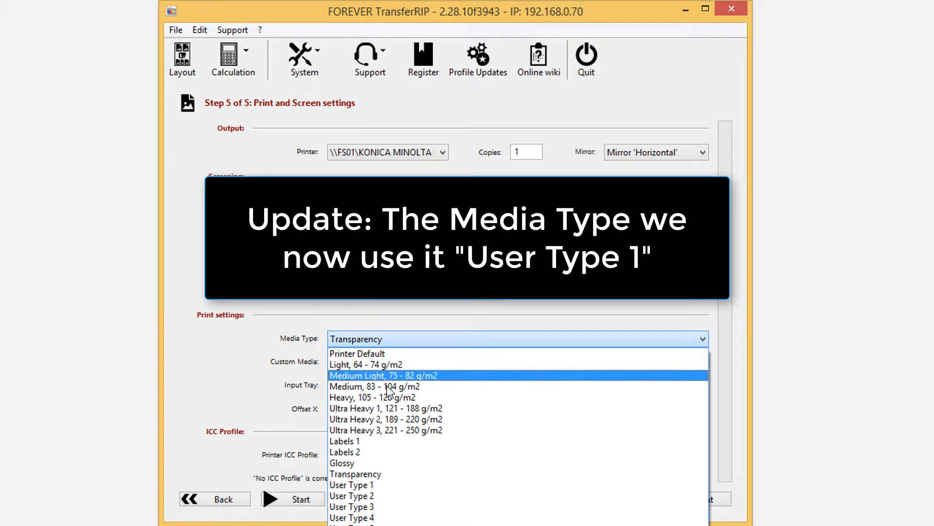
pyautogui.click(377, 473)
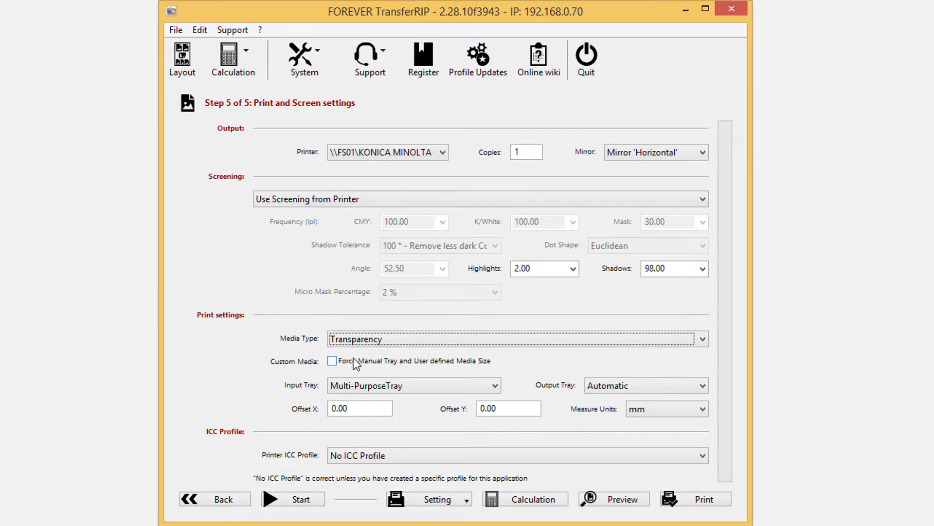
pyautogui.click(468, 388)
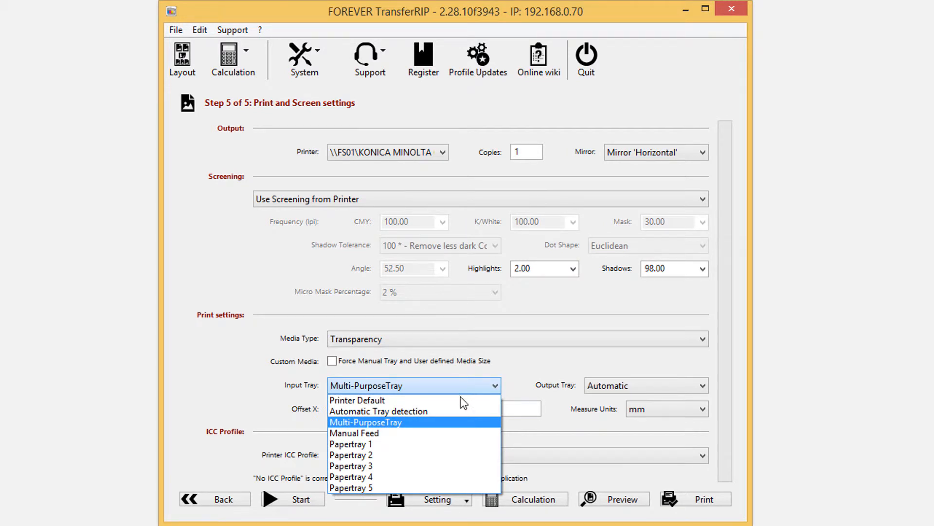
pyautogui.click(446, 422)
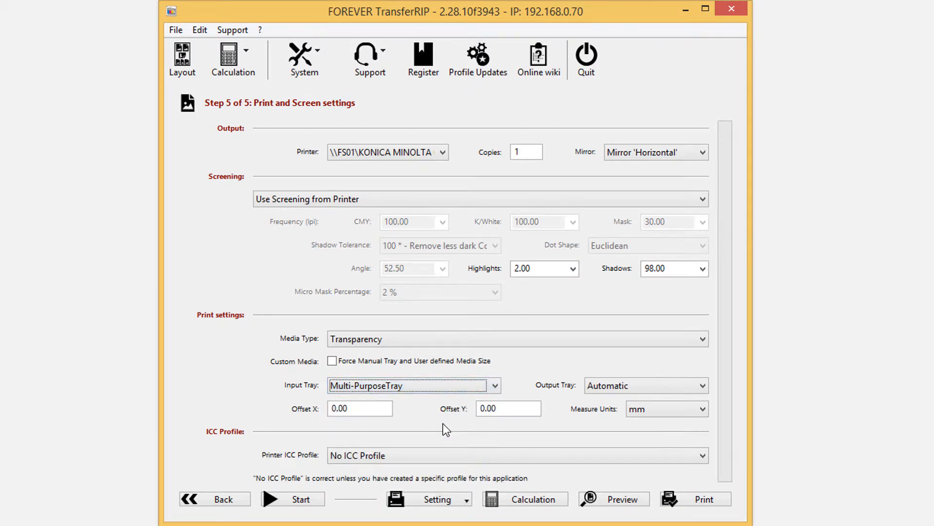
# - Review the output tray and measure unit choices, and select No ICC Profile as the printer ICC profile
pyautogui.click(631, 381)
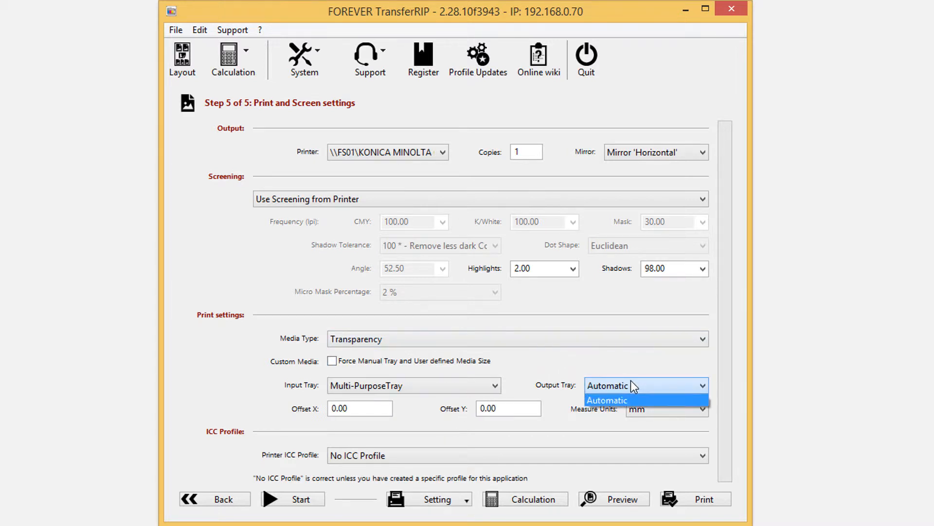
pyautogui.click(631, 381)
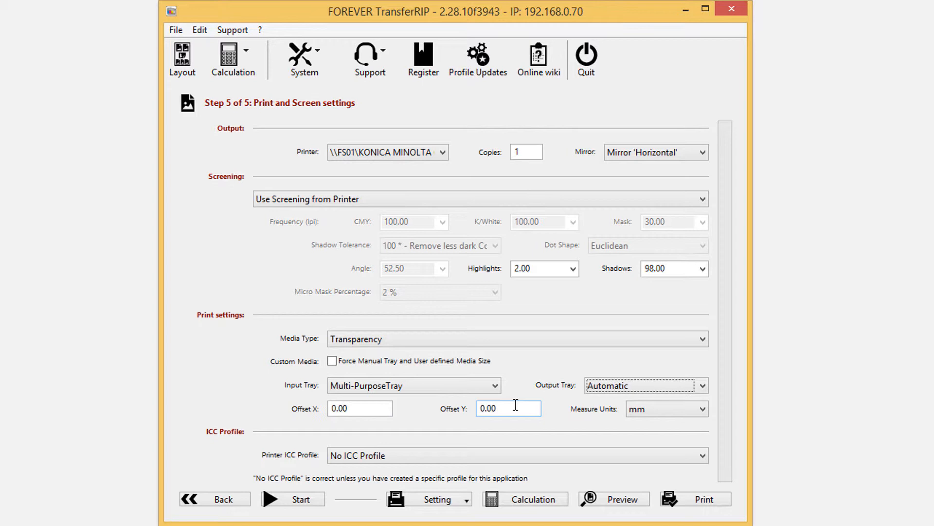
pyautogui.click(687, 410)
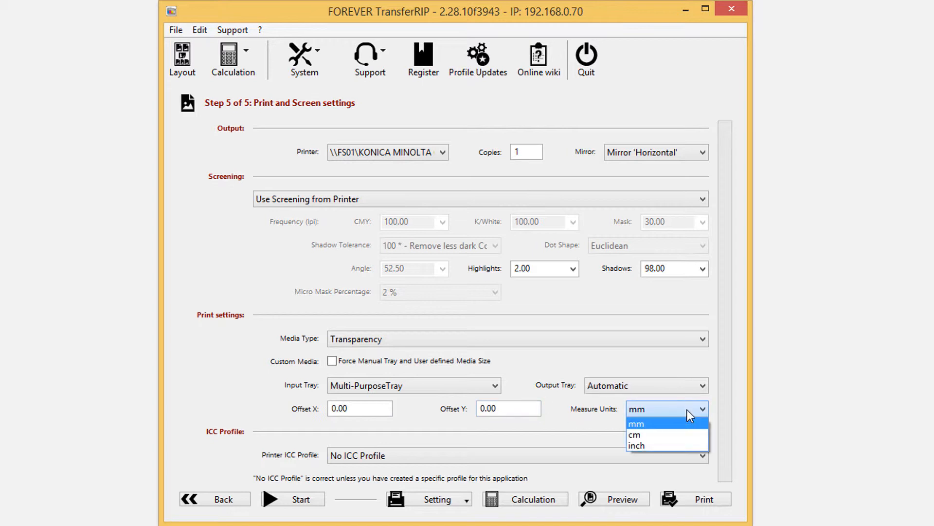
pyautogui.click(687, 410)
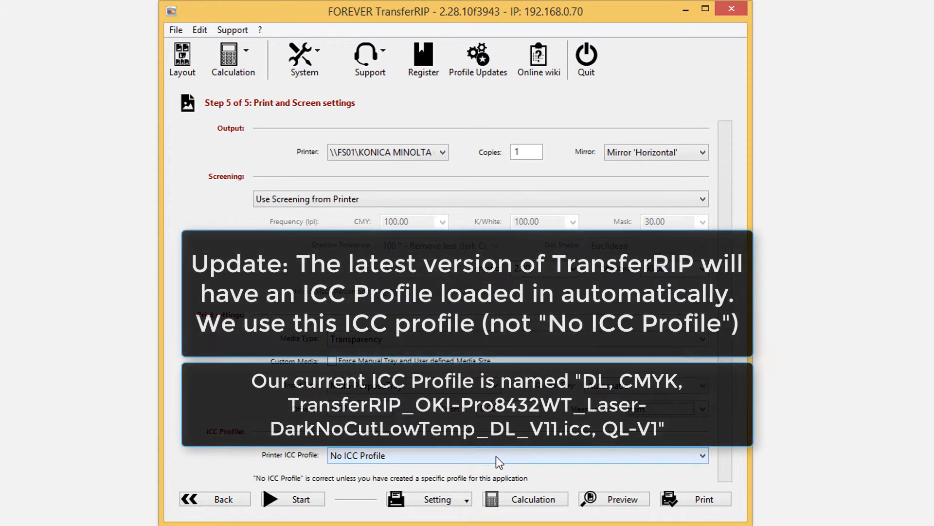
pyautogui.click(496, 456)
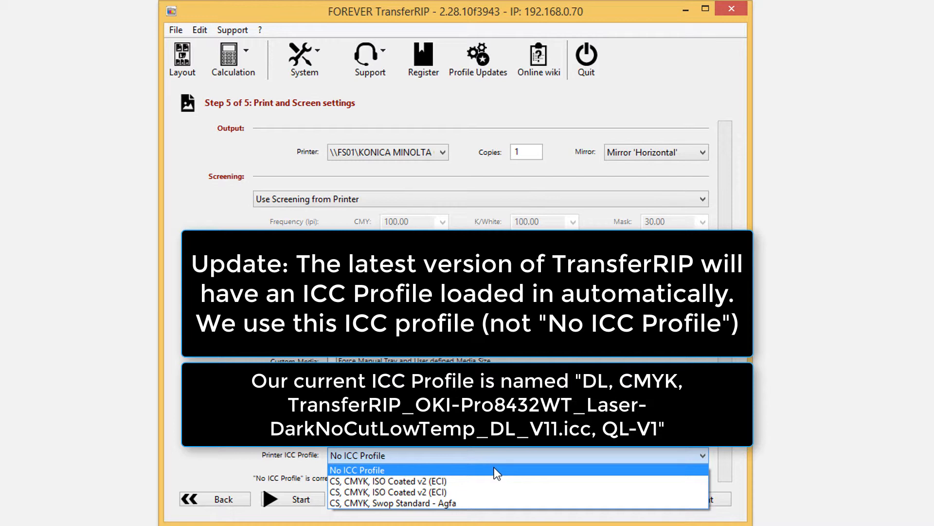
pyautogui.click(495, 468)
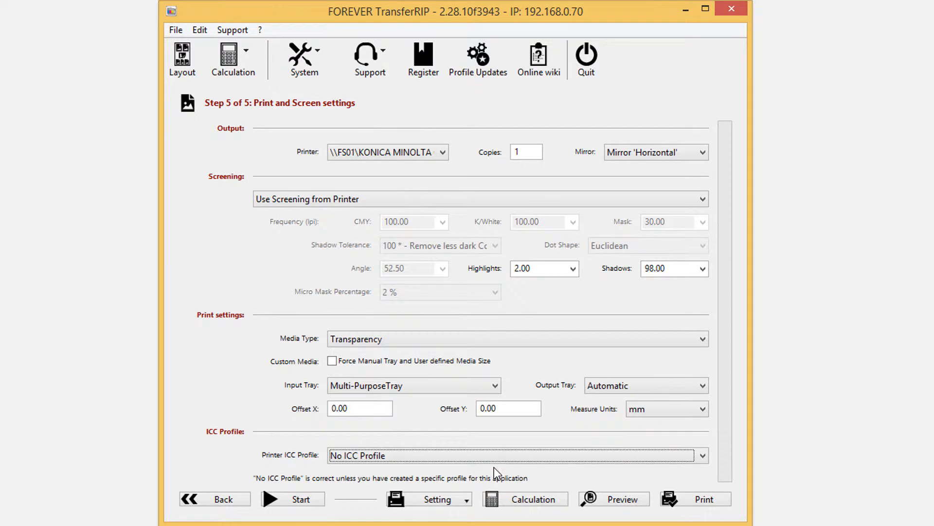
# - Set the screening to use a configured mask recommended for dark media, and review the available mask frequencies
pyautogui.click(571, 204)
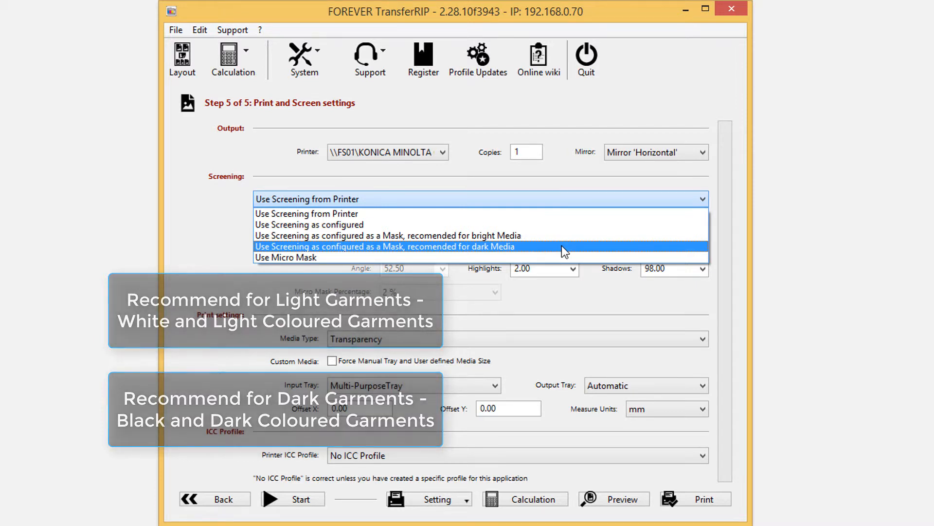
pyautogui.click(562, 246)
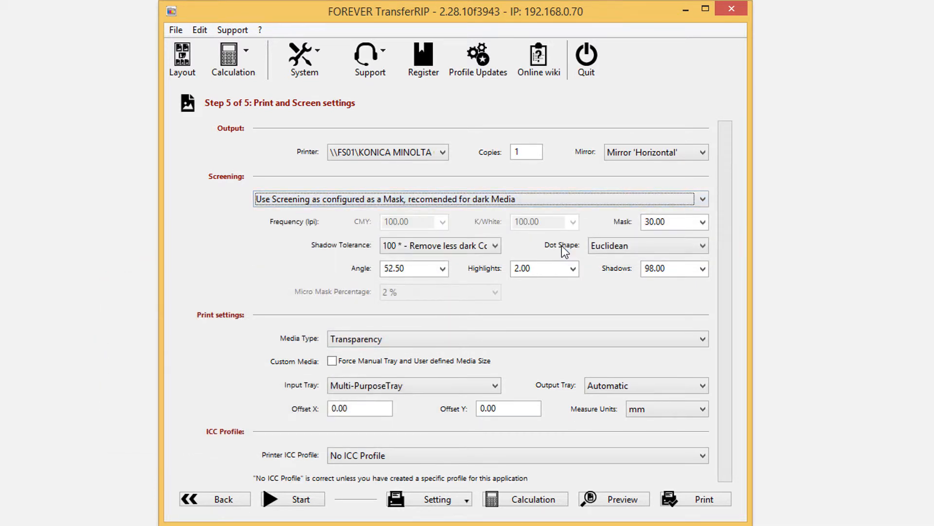
pyautogui.click(703, 223)
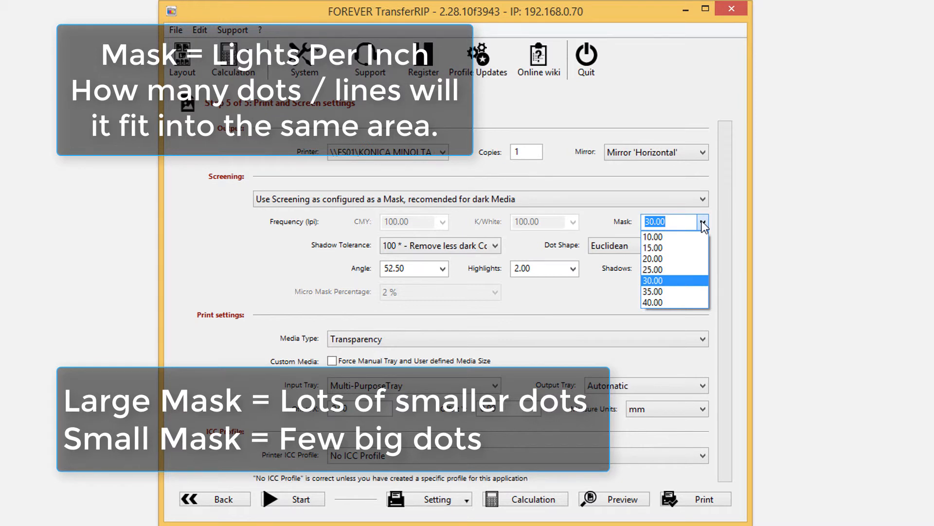
pyautogui.click(704, 224)
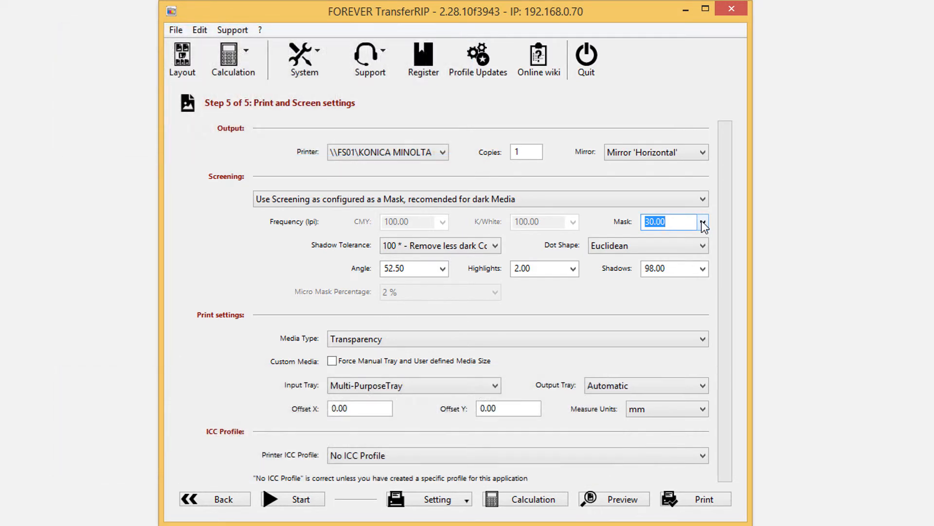
# - Look through the shadow tolerance values and select 100 * - Remove less dark Colors
pyautogui.click(495, 246)
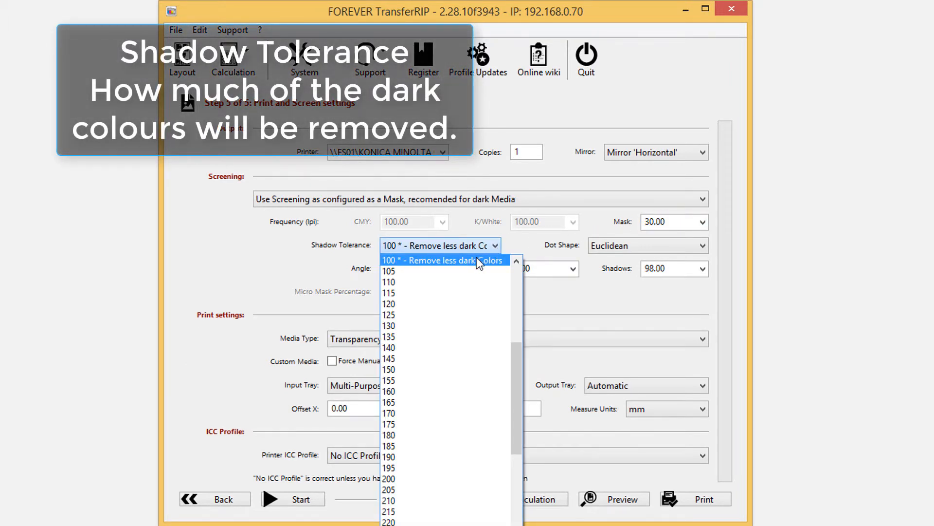
pyautogui.moveTo(516, 358)
pyautogui.mouseDown()
pyautogui.moveTo(510, 478)
pyautogui.moveTo(513, 360)
pyautogui.mouseUp()
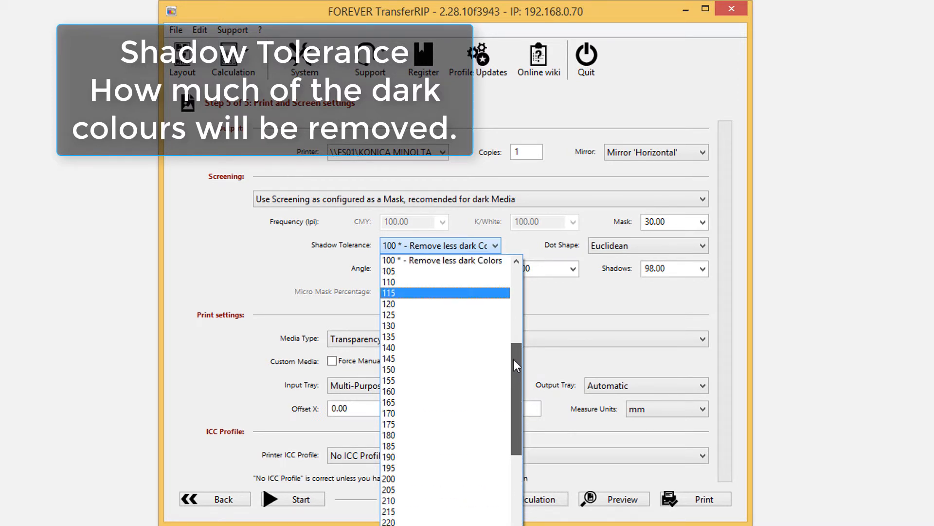
pyautogui.click(484, 260)
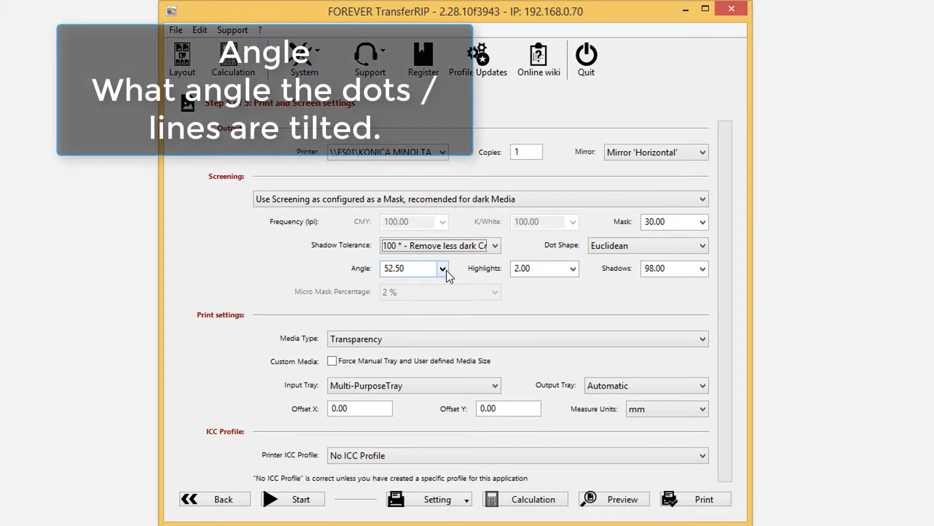
# - Review the available screening values for the angle, highlights and shadows
pyautogui.click(442, 269)
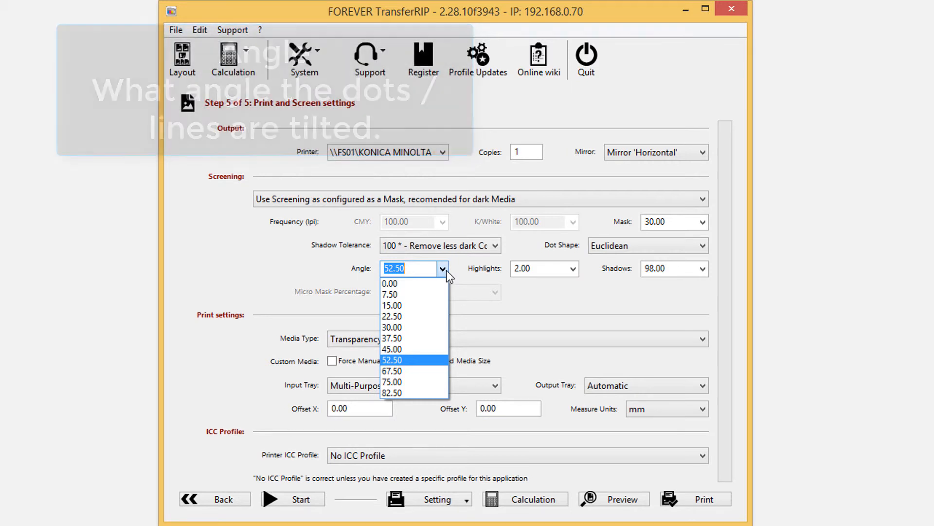
pyautogui.click(446, 270)
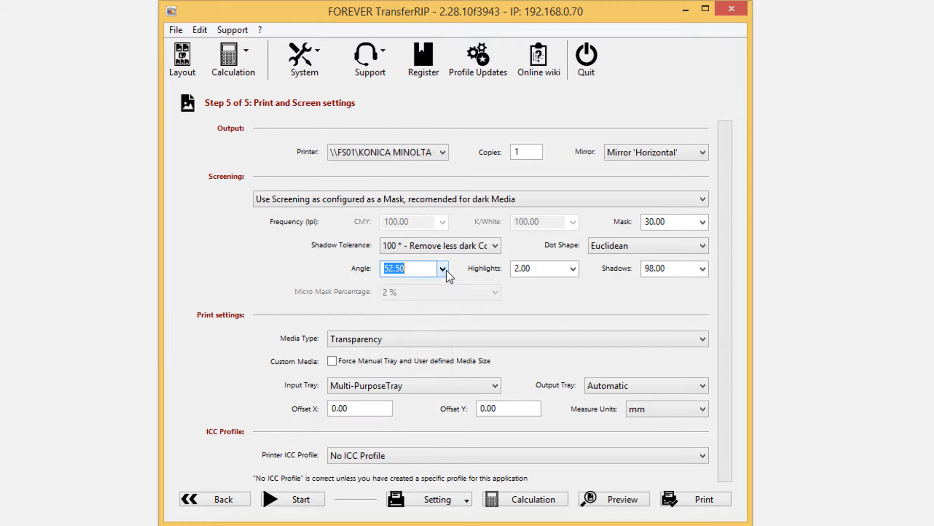
pyautogui.click(573, 271)
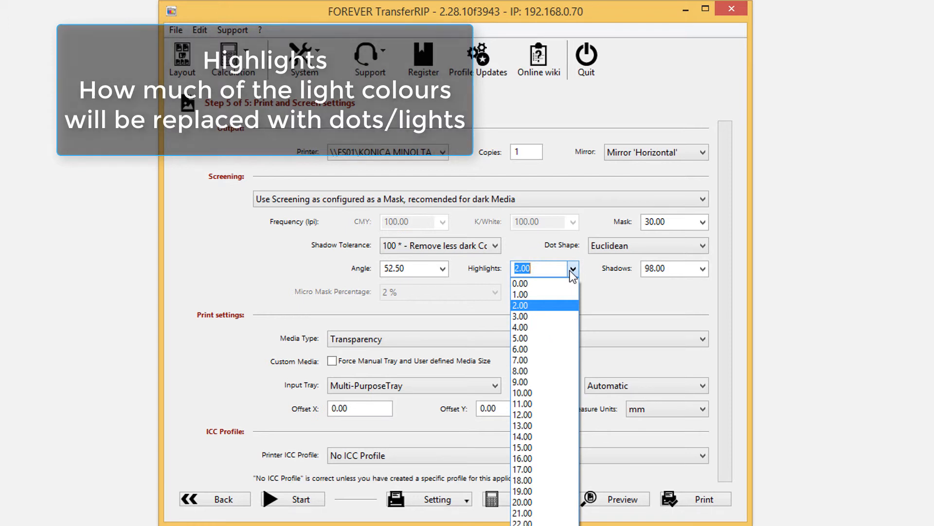
pyautogui.click(573, 269)
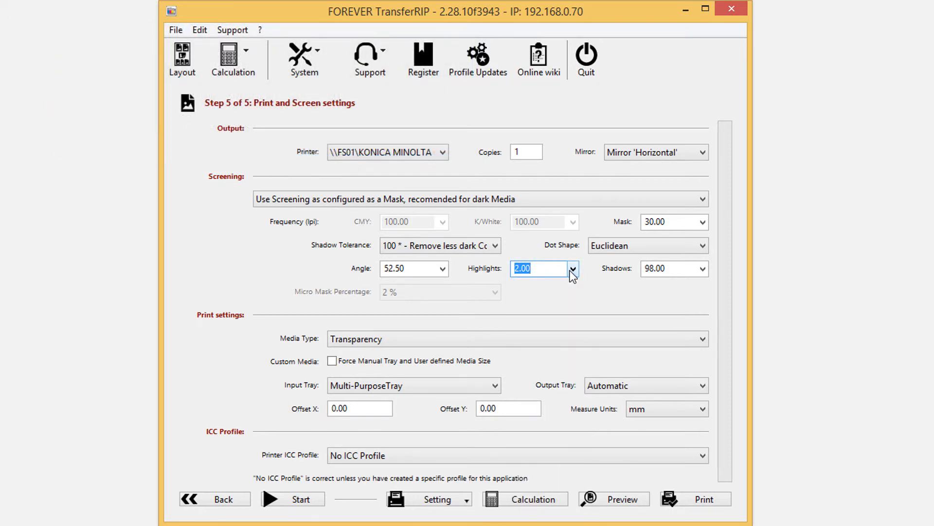
pyautogui.click(704, 269)
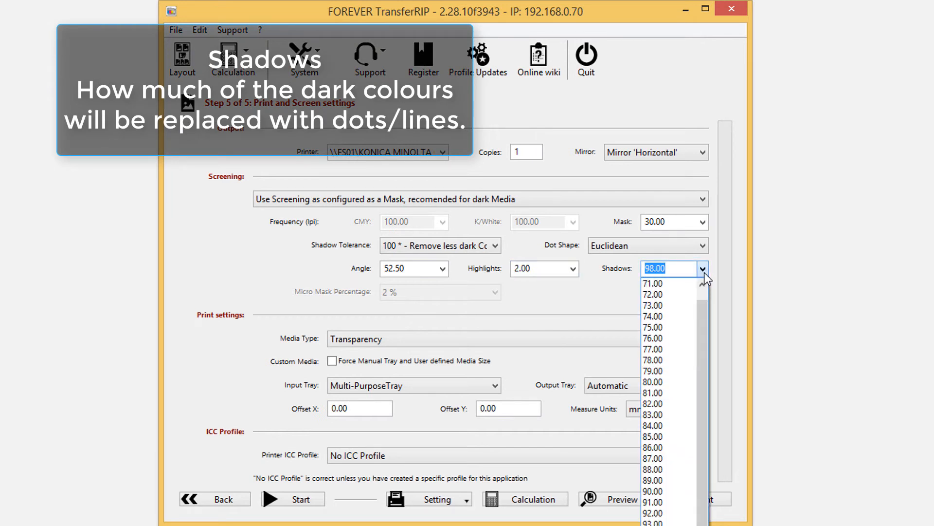
pyautogui.scroll(1, 708, 294)
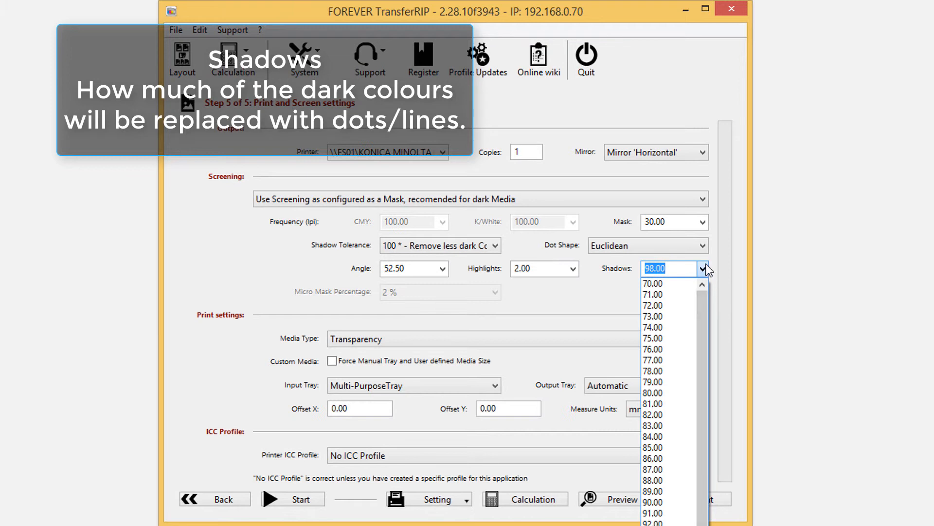
pyautogui.click(705, 269)
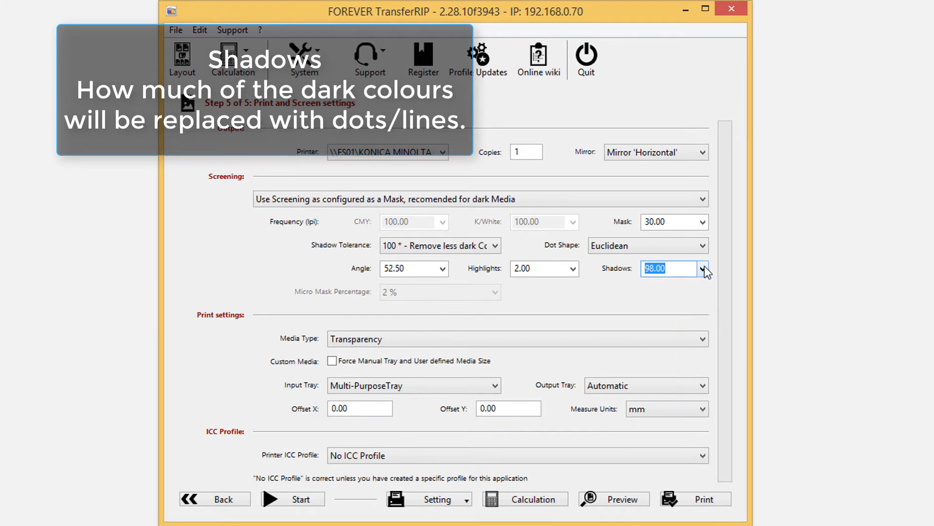